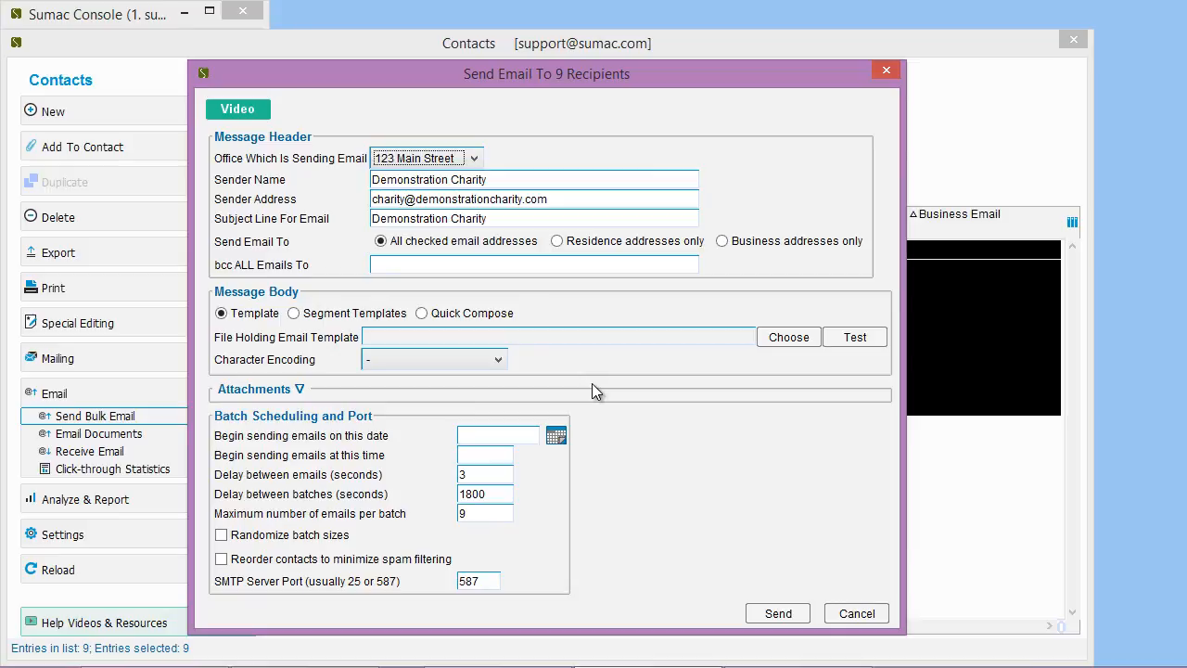
Choose the office sending the email and replace the part of the sender address before the @ with Newsletter
click(472, 159)
click(461, 192)
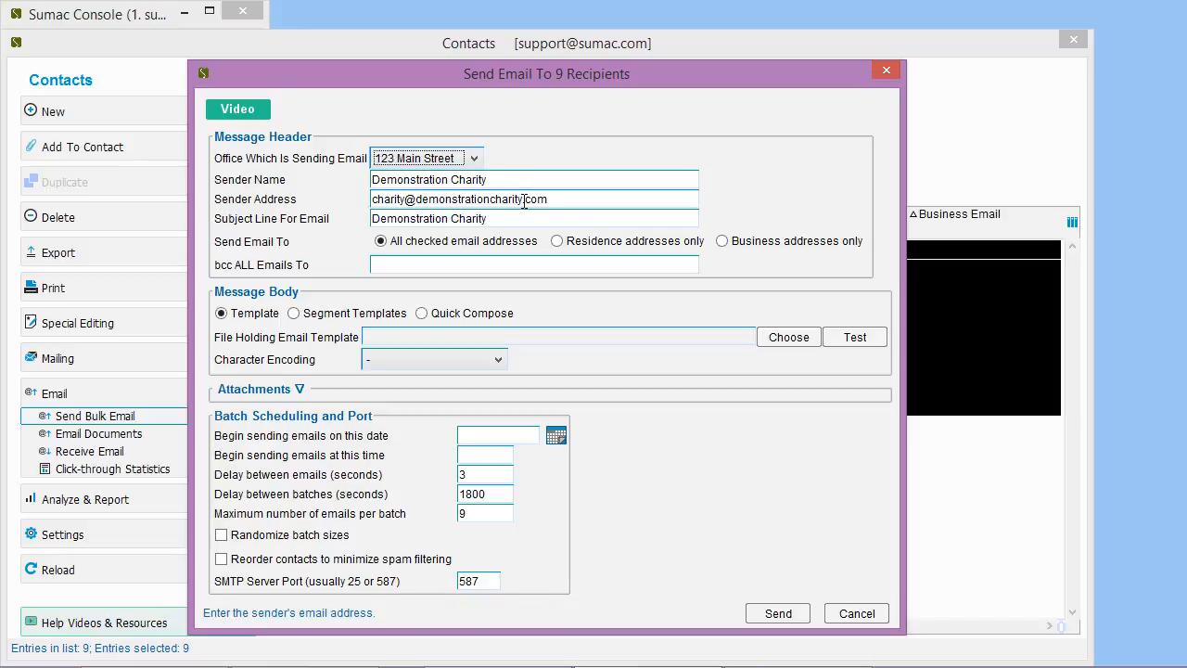
click(580, 202)
double_click(388, 199)
text(Newsletter)
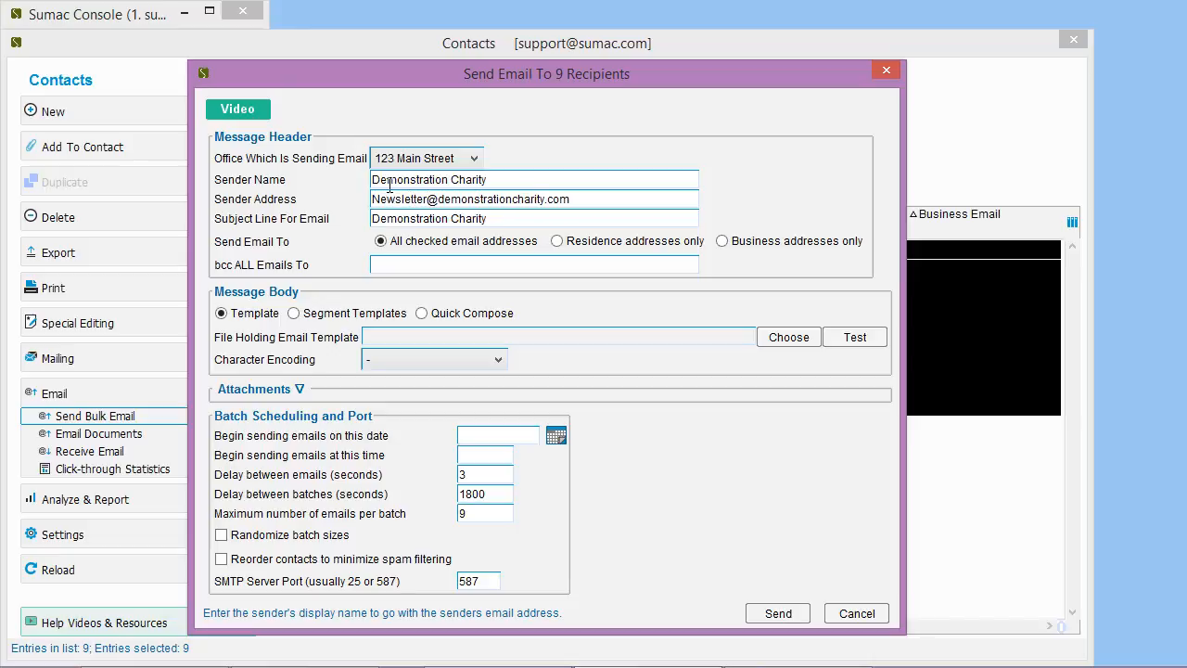
Extend the email's subject line to read Demonstration Charity Newsletter
click(555, 221)
click(560, 219)
text(N)
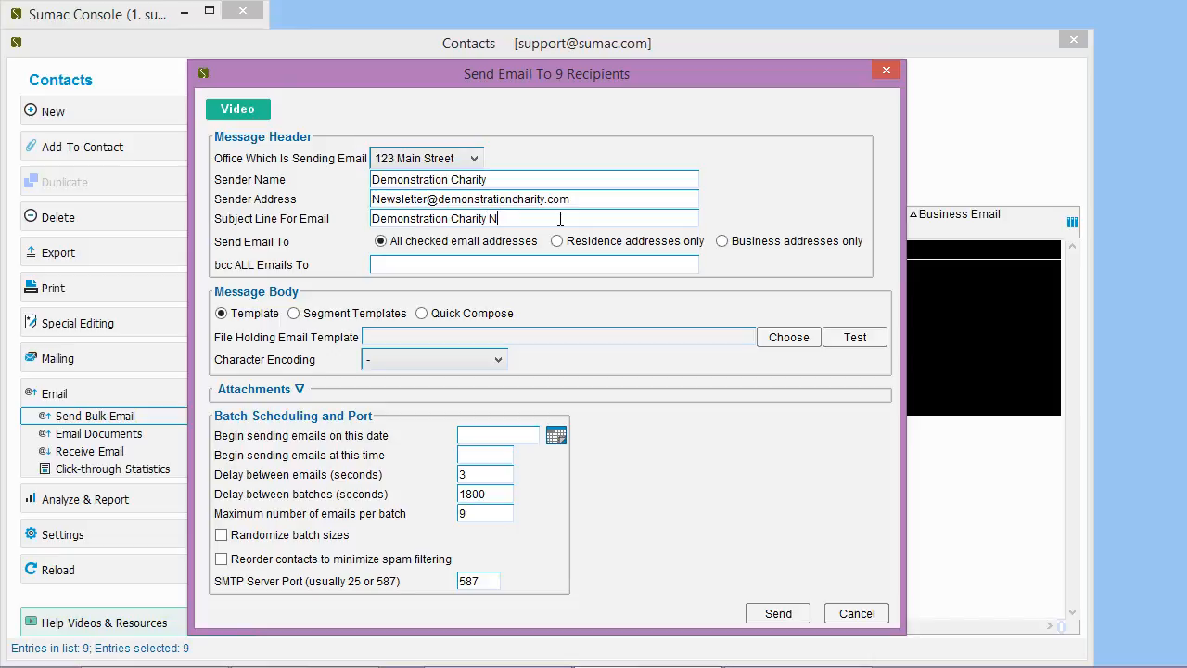
text(ewsletter)
Set the message body to use the Newsletter.html template from the Desktop and preview it in the browser
click(457, 315)
click(265, 344)
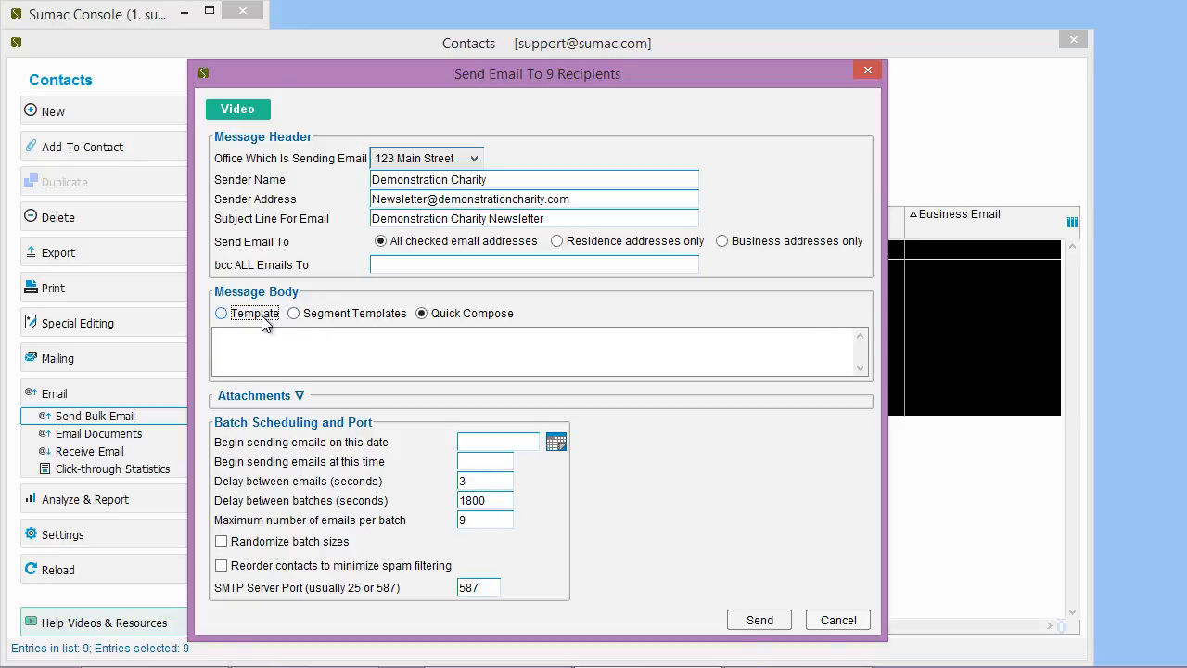
click(264, 316)
click(789, 340)
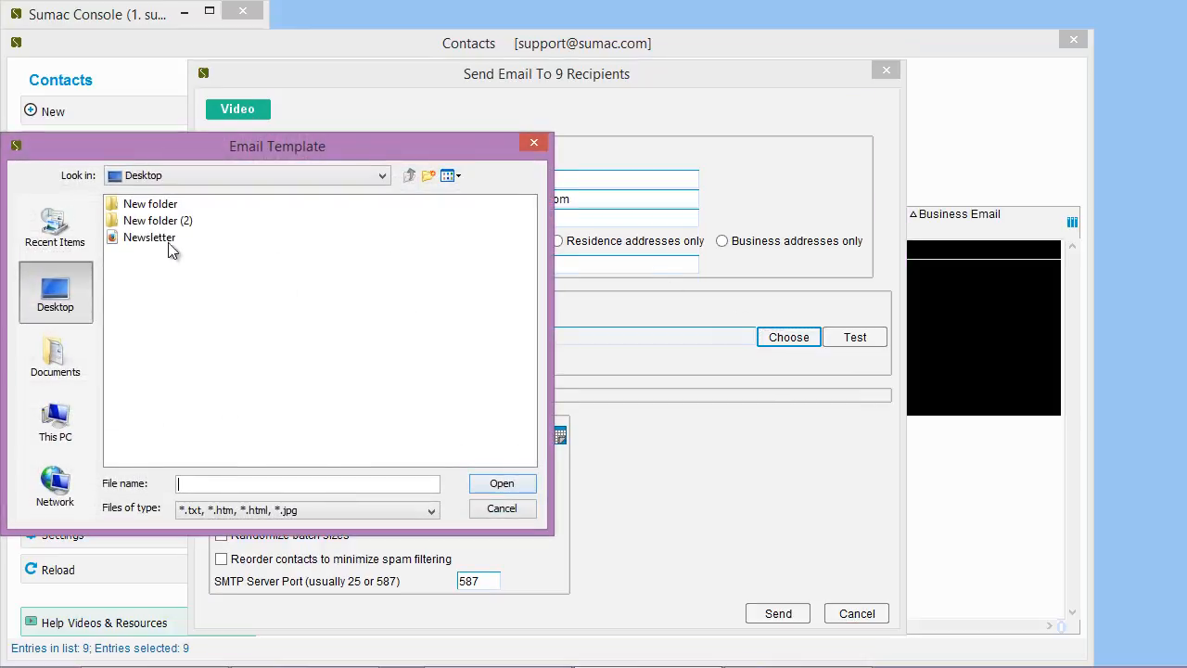
click(139, 239)
double_click(137, 239)
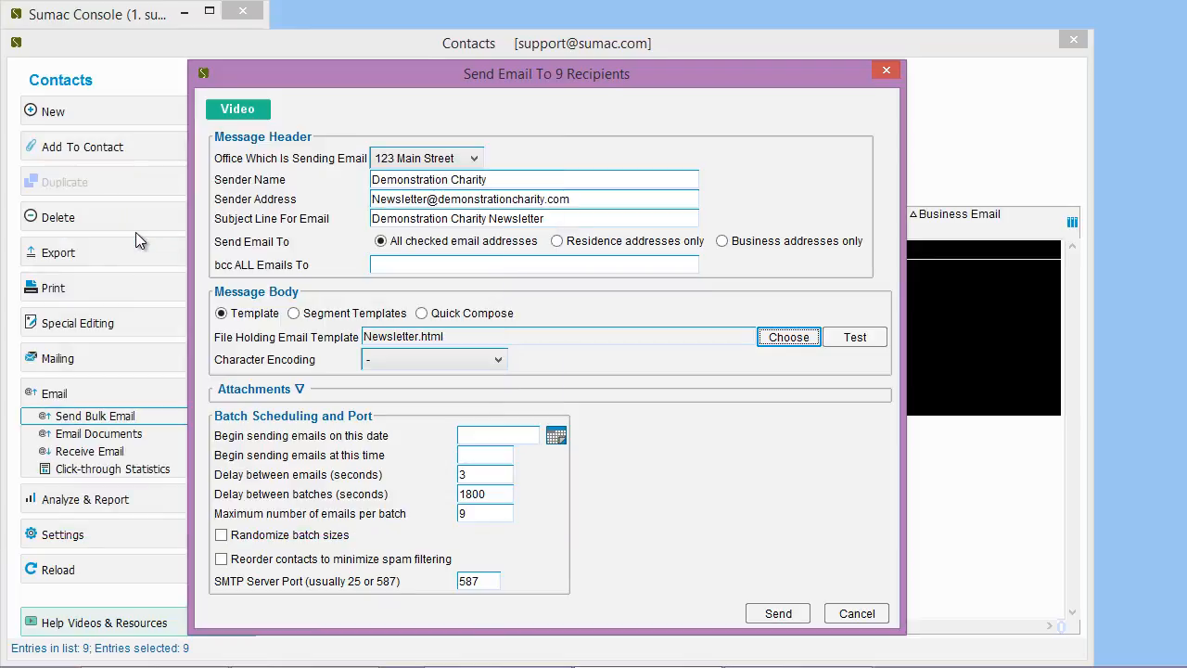
click(876, 340)
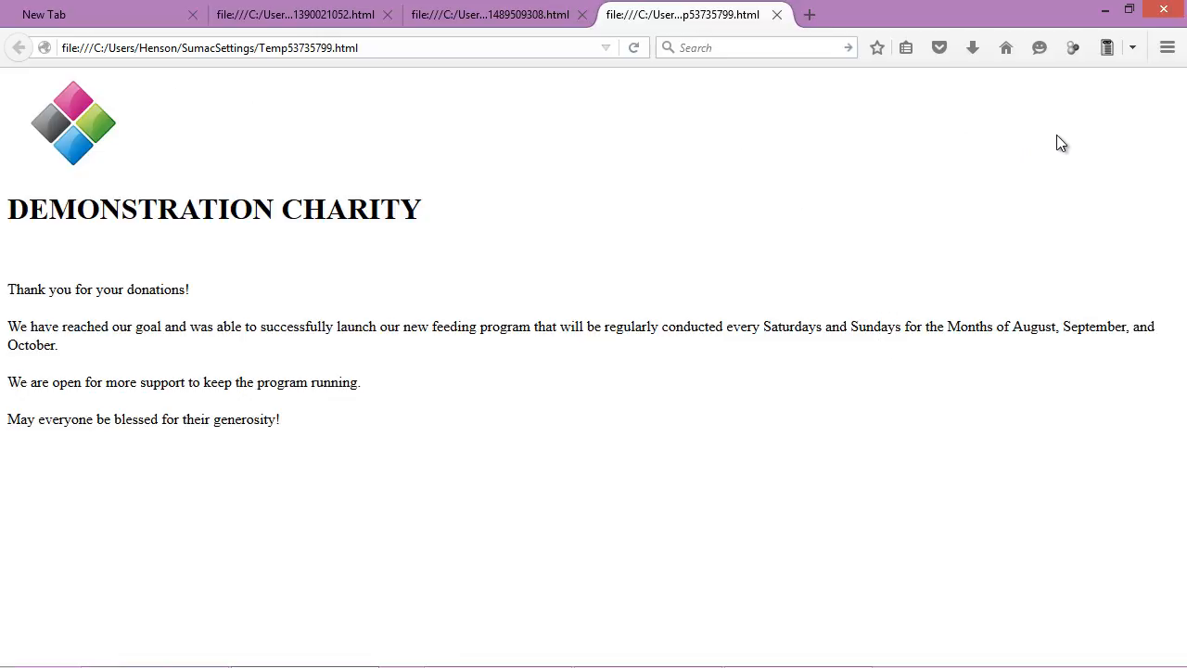
click(1118, 11)
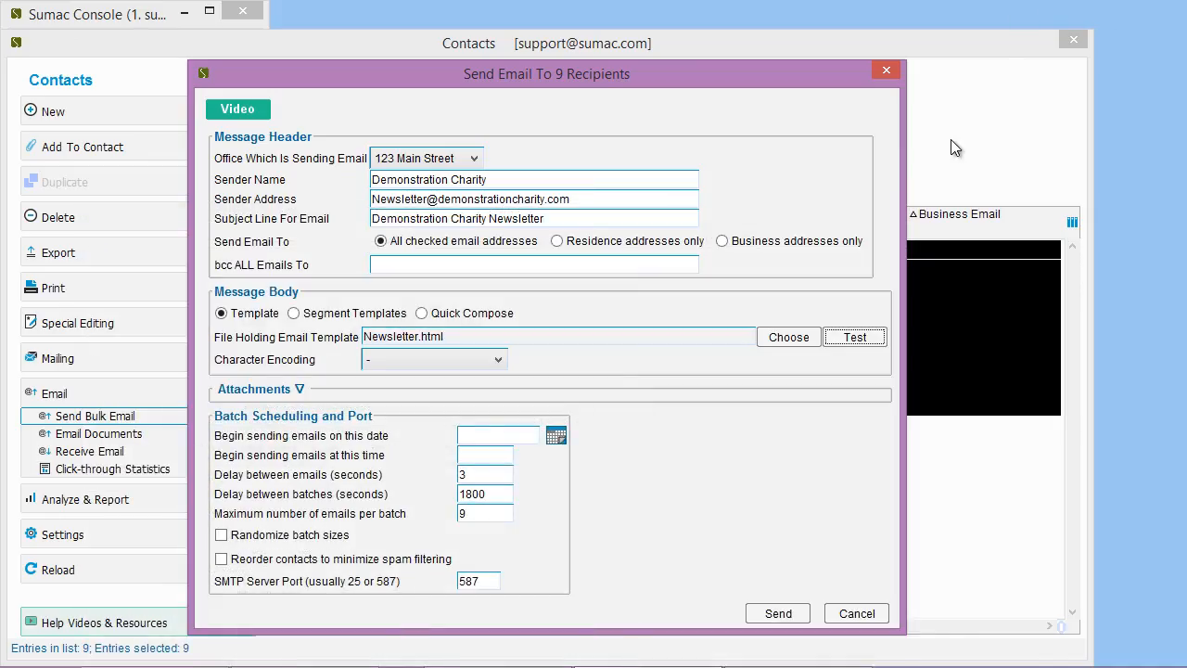
Expand the attachments section and set the delay between emails to 10 seconds
click(299, 389)
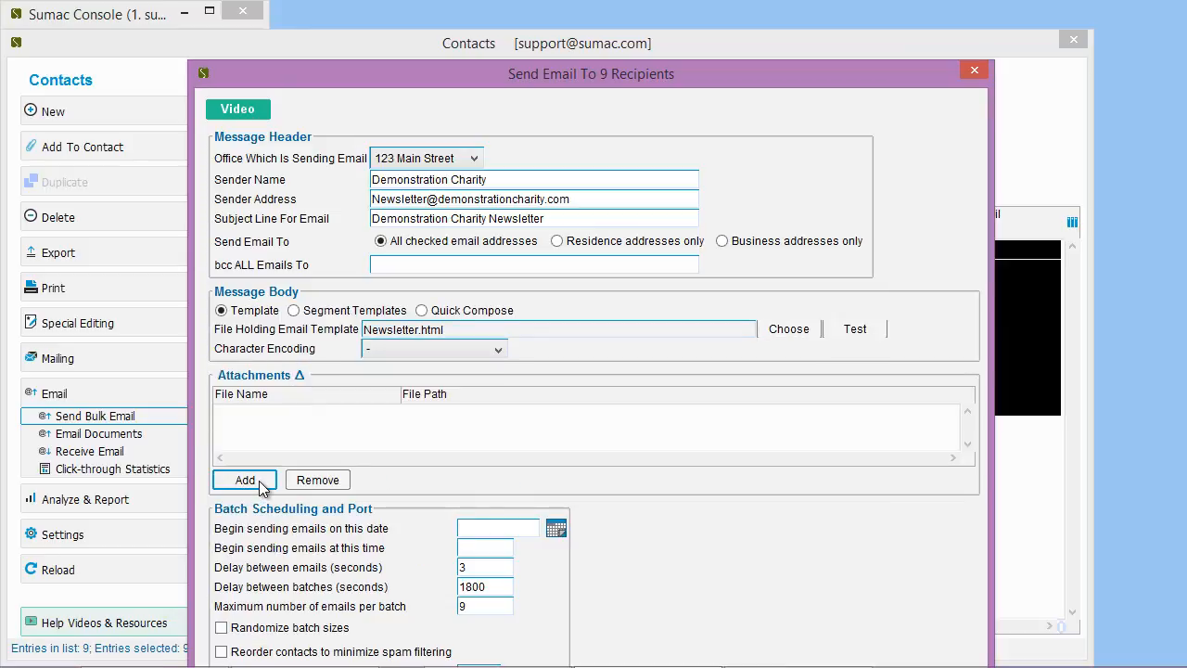
drag(649, 81, 671, 22)
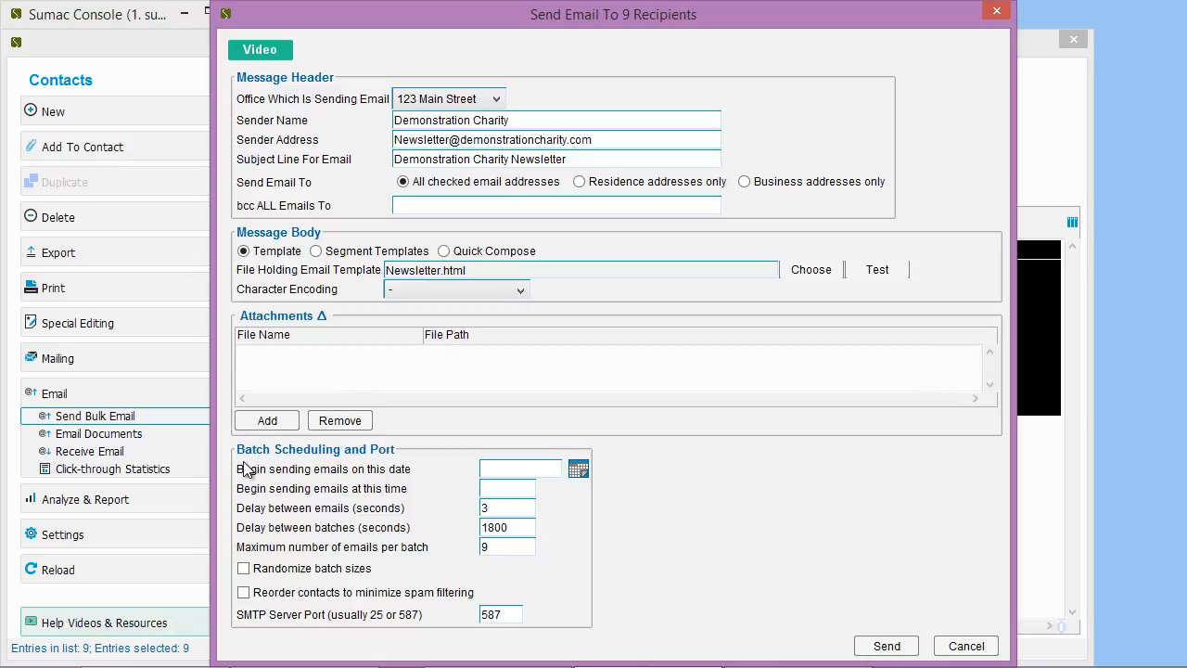
double_click(509, 547)
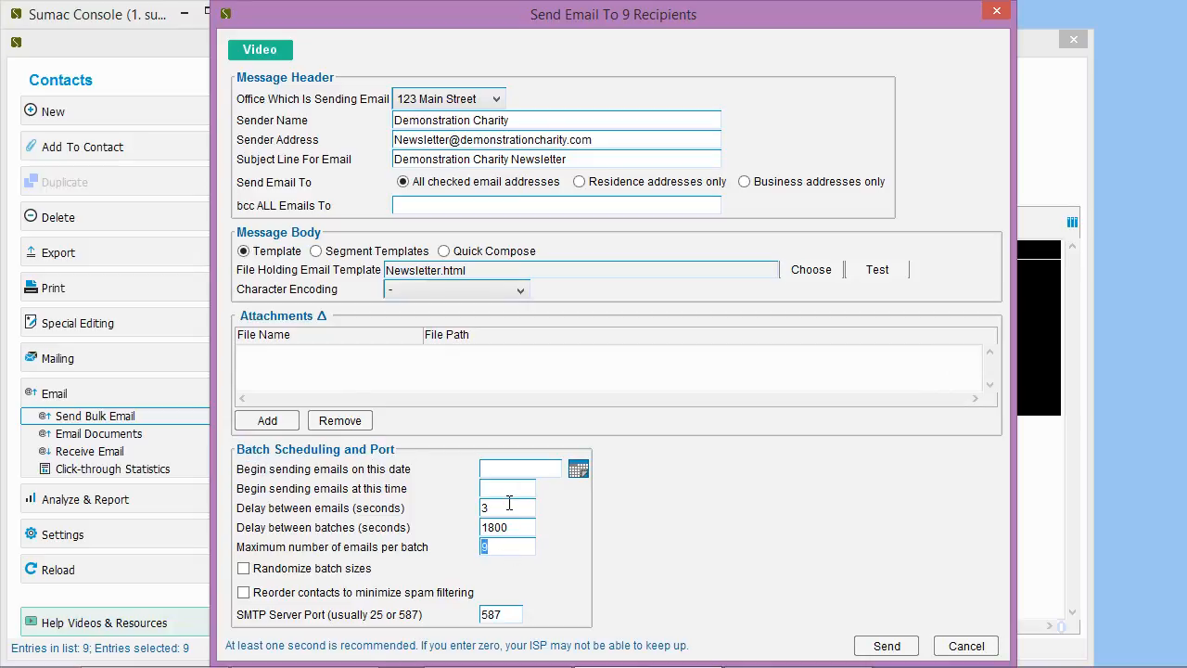
double_click(506, 504)
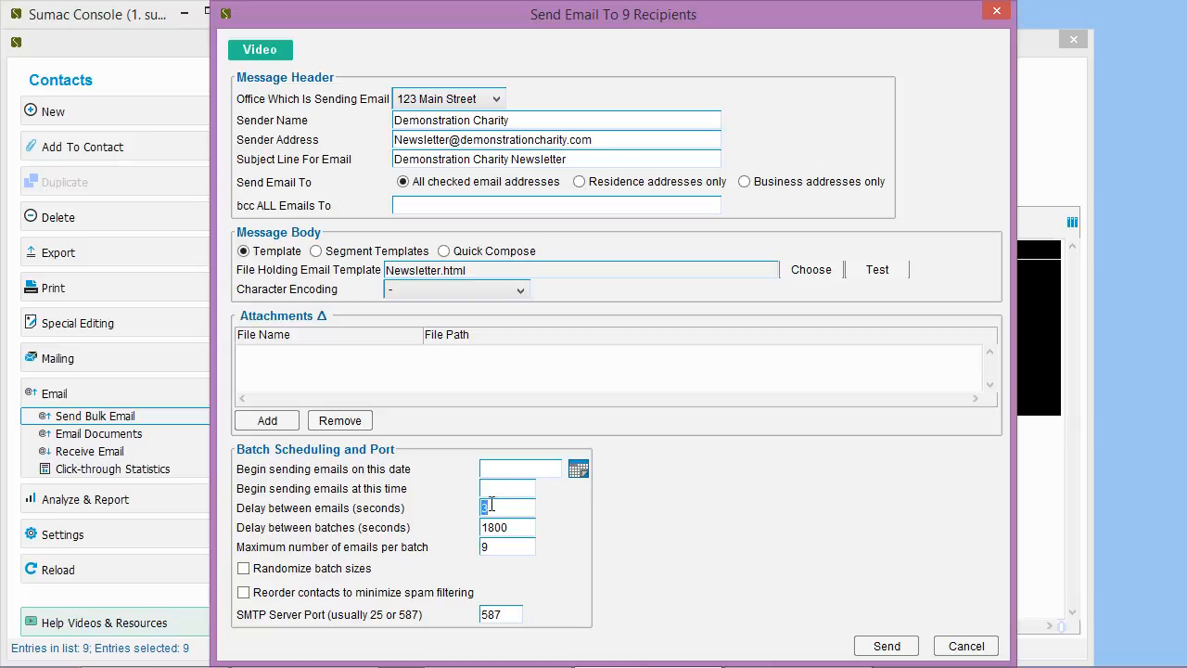
text(10)
Send the bulk email with a Newsletter communication record for each contact, saving the status report to the Desktop under its proposed name
click(907, 652)
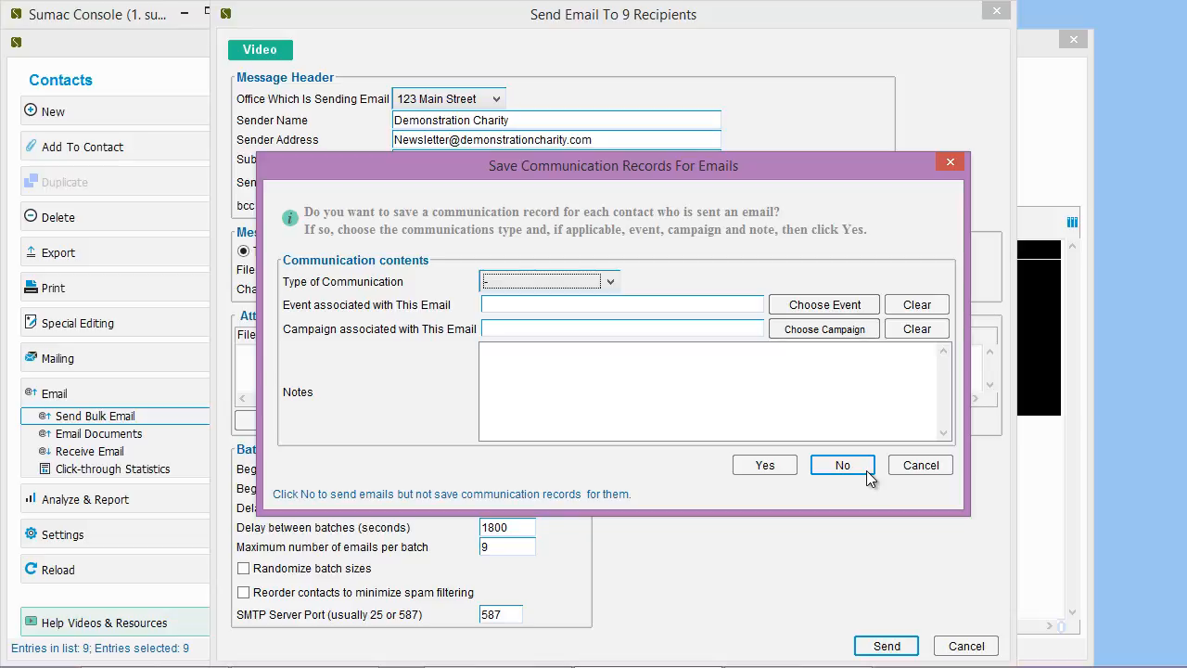
click(611, 283)
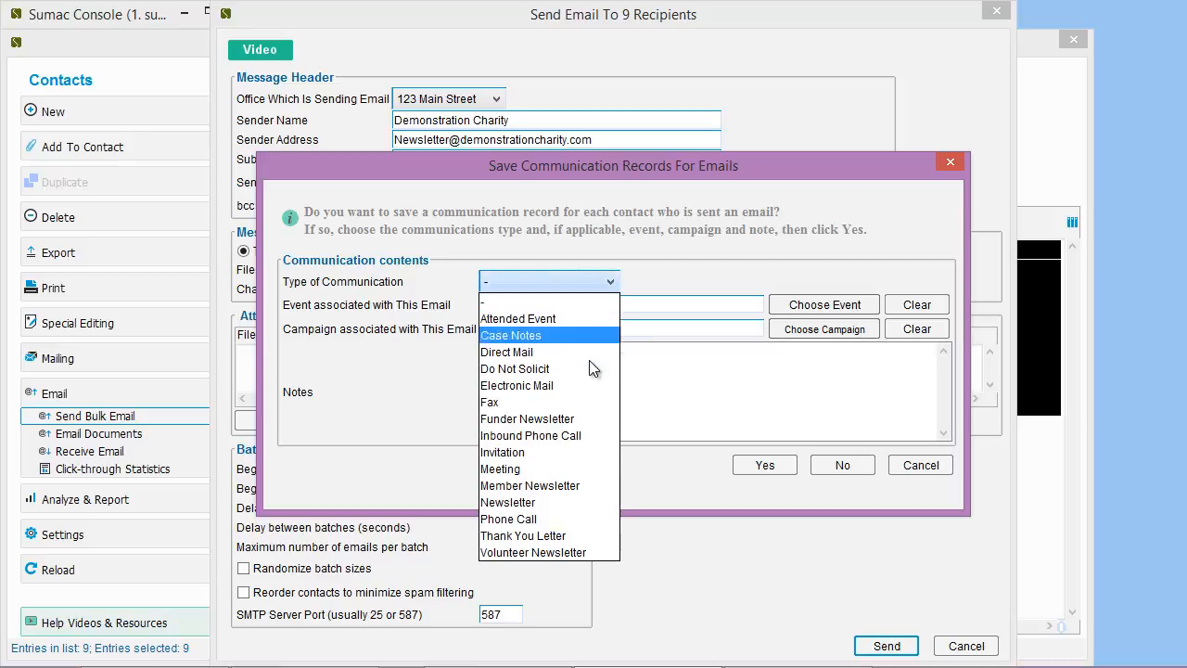
click(570, 503)
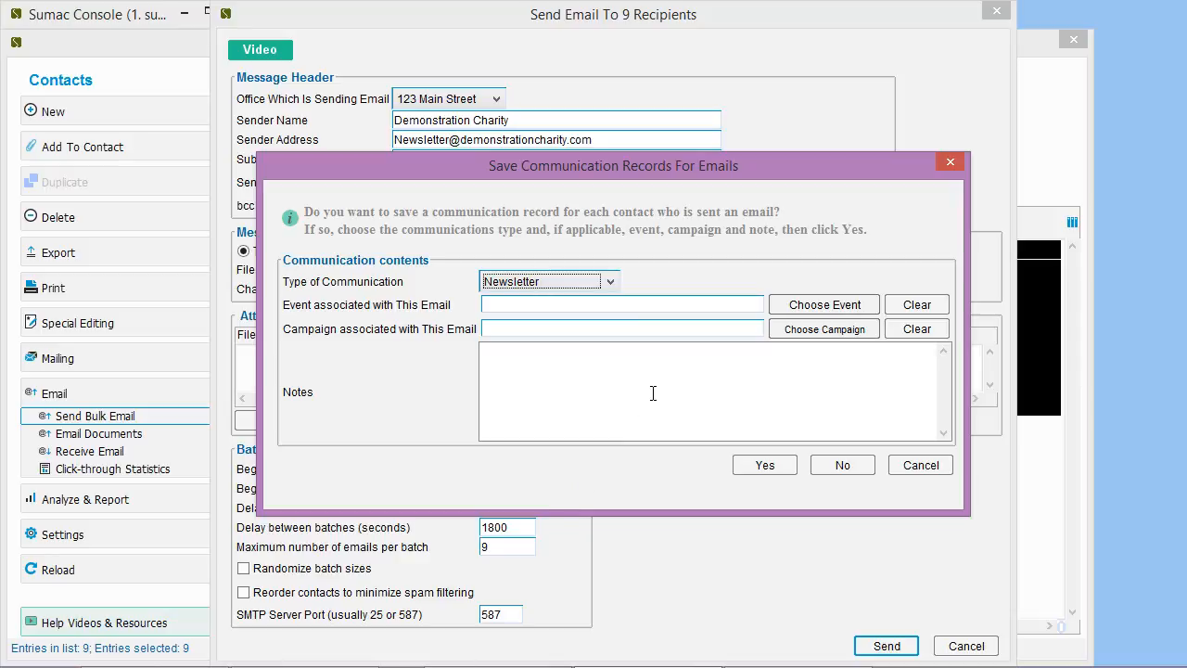
click(783, 470)
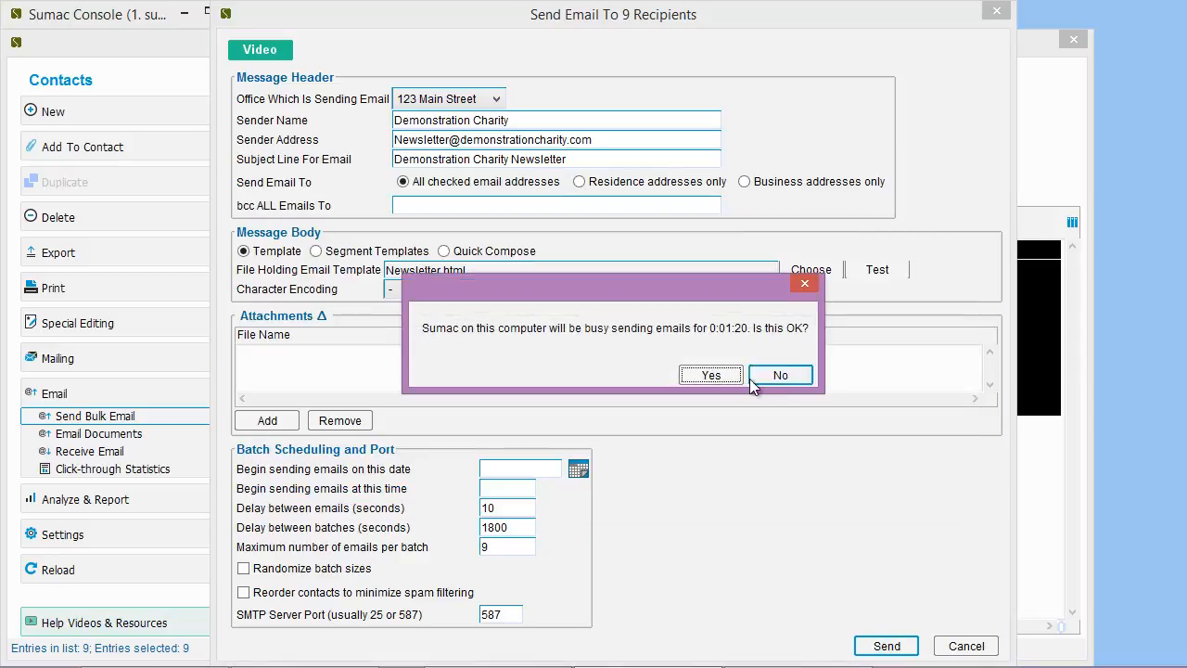
click(716, 374)
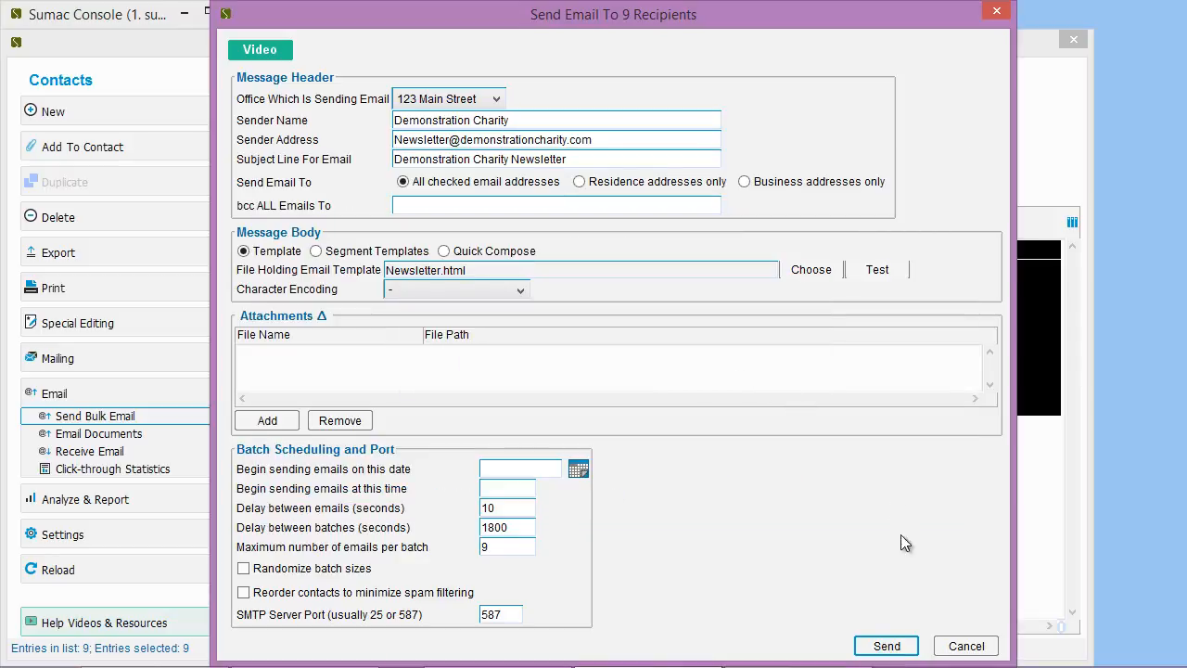
click(905, 647)
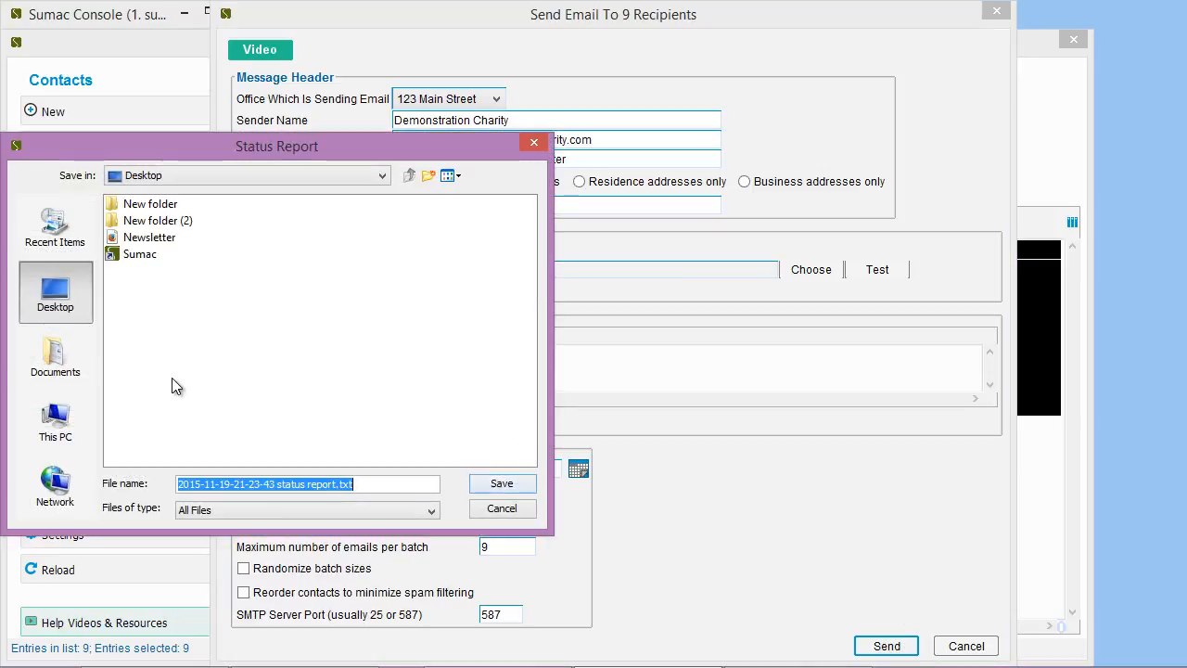
click(530, 488)
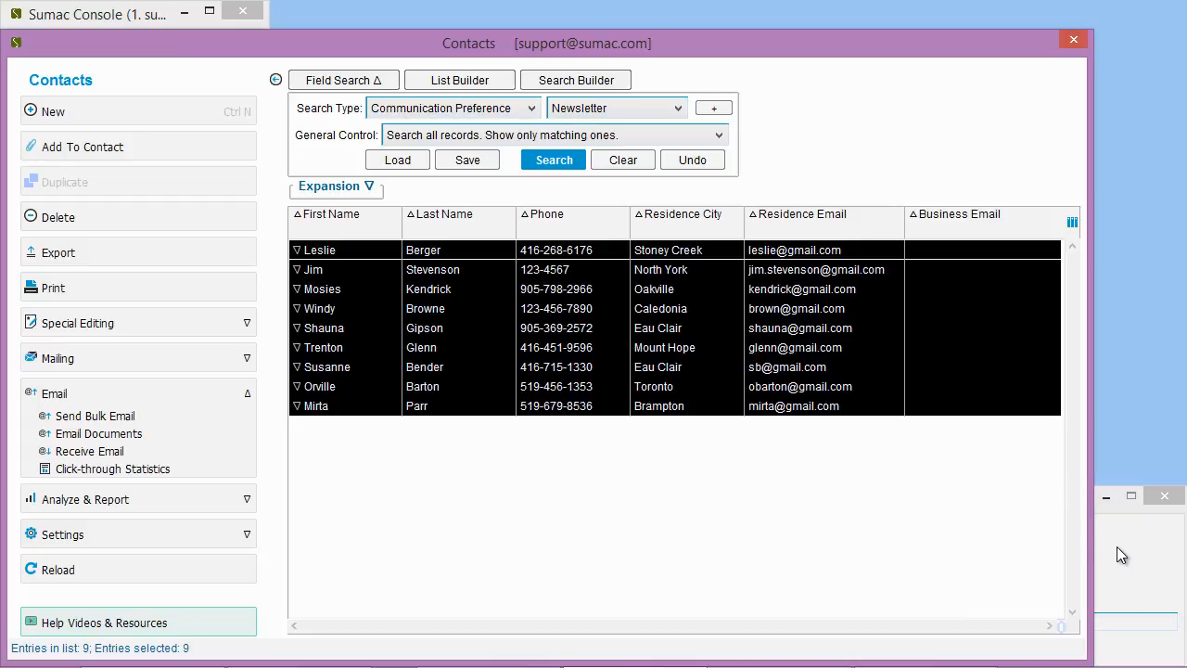
drag(1031, 493, 1016, 442)
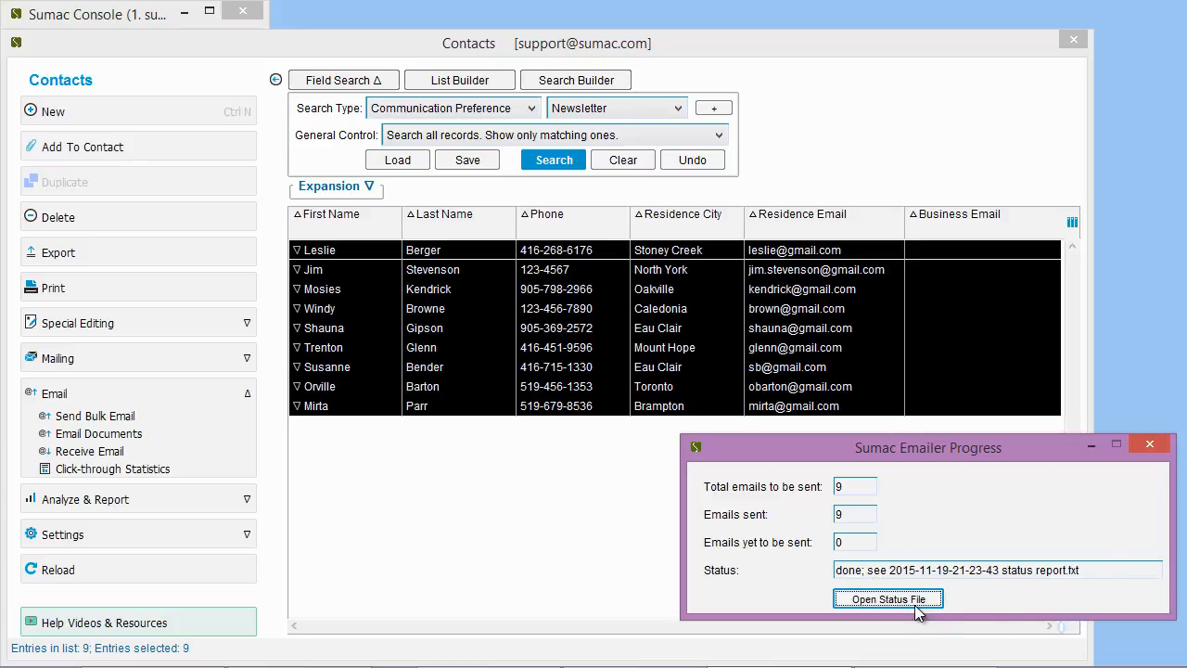
click(889, 599)
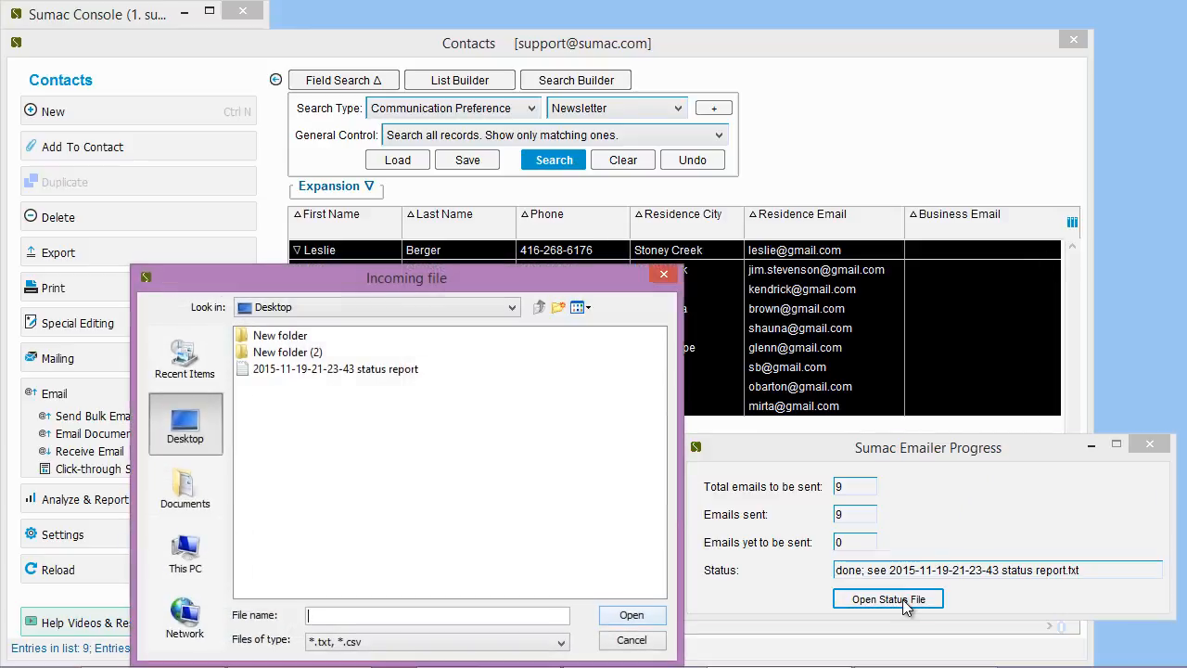
click(389, 369)
double_click(389, 369)
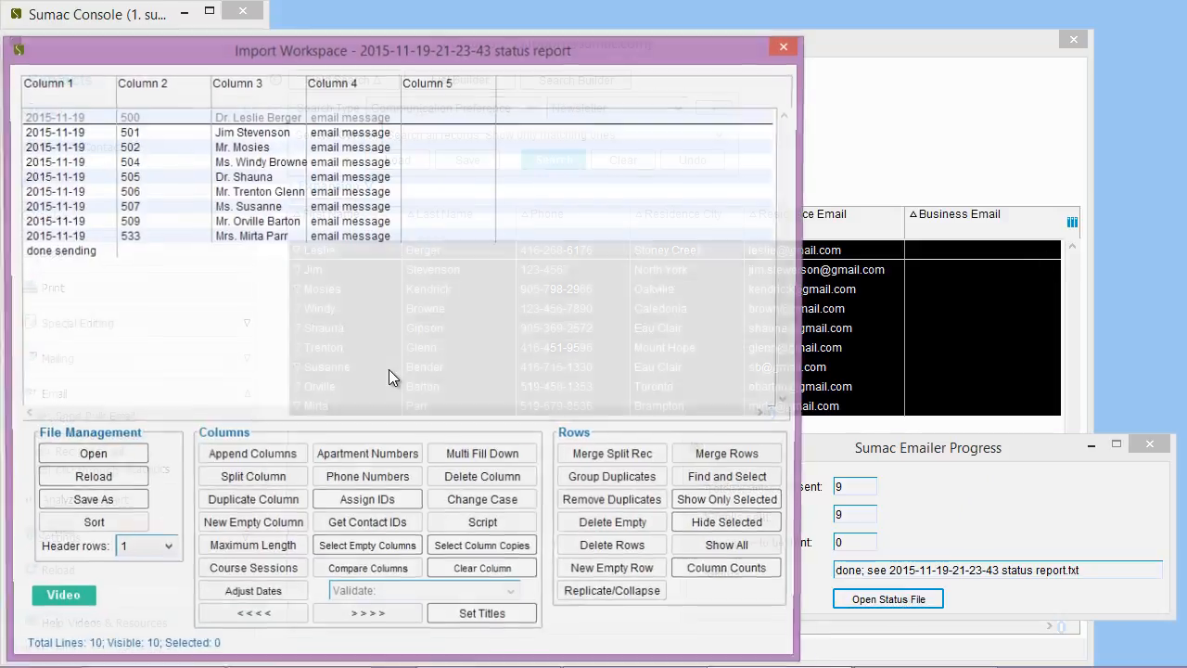